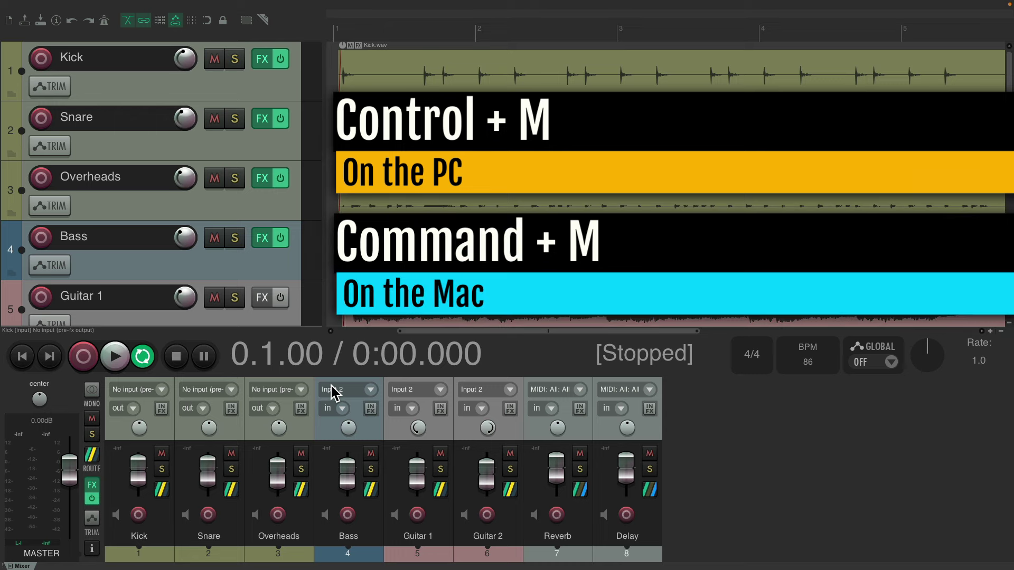
Toggle the mixer off and back on, then untick Master Track 'Show in mixer'.
{"action": "key", "text": "super+m"}
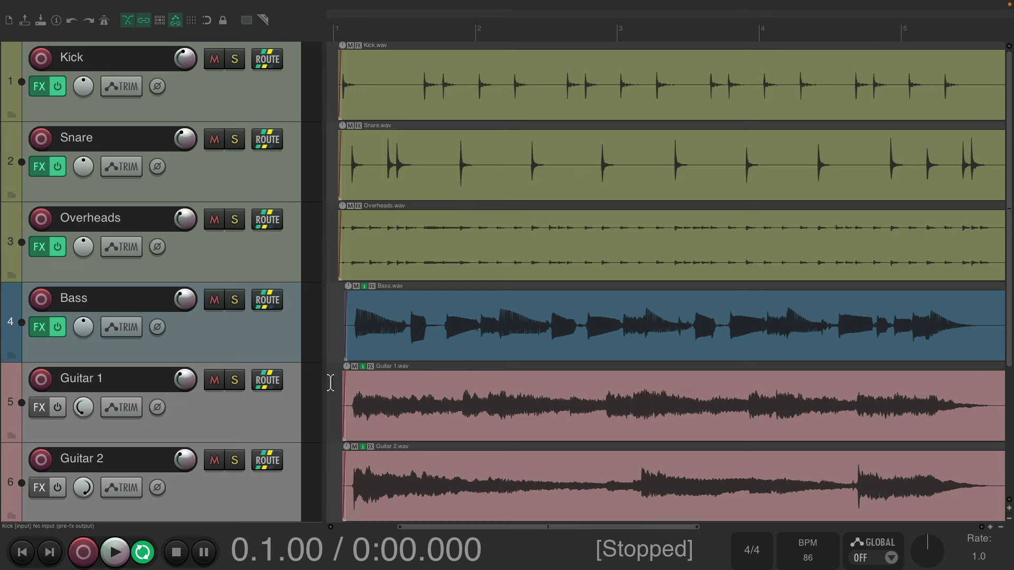
{"action": "key", "text": "ctrl+m"}
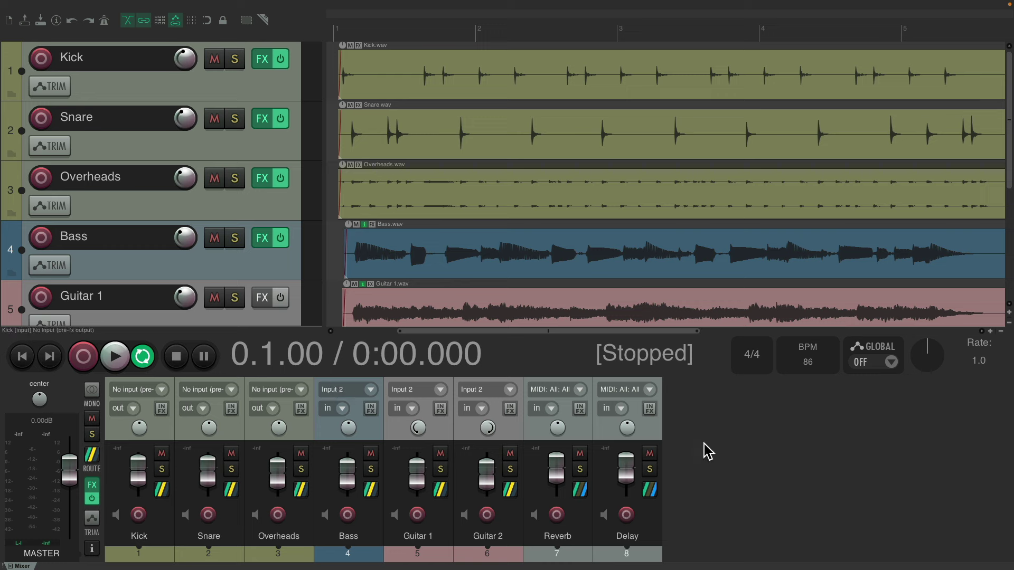
{"action": "right_click", "coordinate": [689, 420]}
{"action": "mouse_move", "coordinate": [738, 310]}
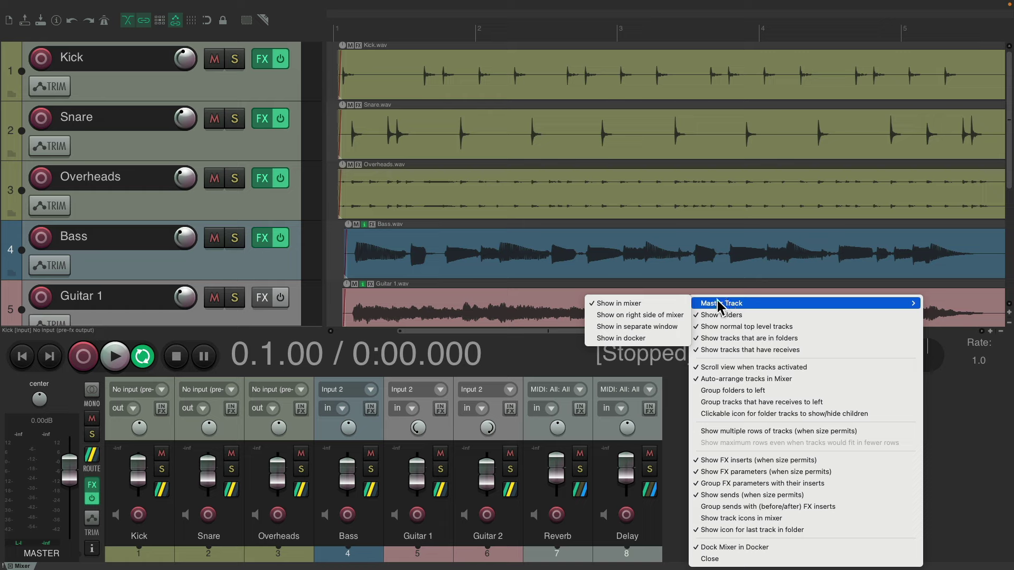
{"action": "left_click", "coordinate": [663, 302]}
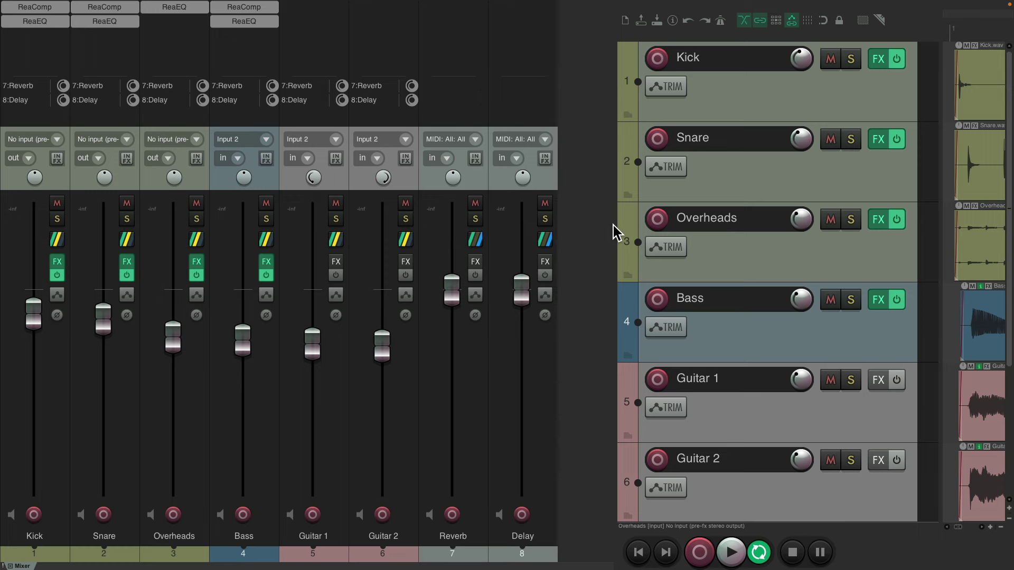
Drag the mixer's edge left until only the Kick channel strip fits beside the tracks.
{"action": "left_click_drag", "start_coordinate": [616, 226], "coordinate": [71, 217]}
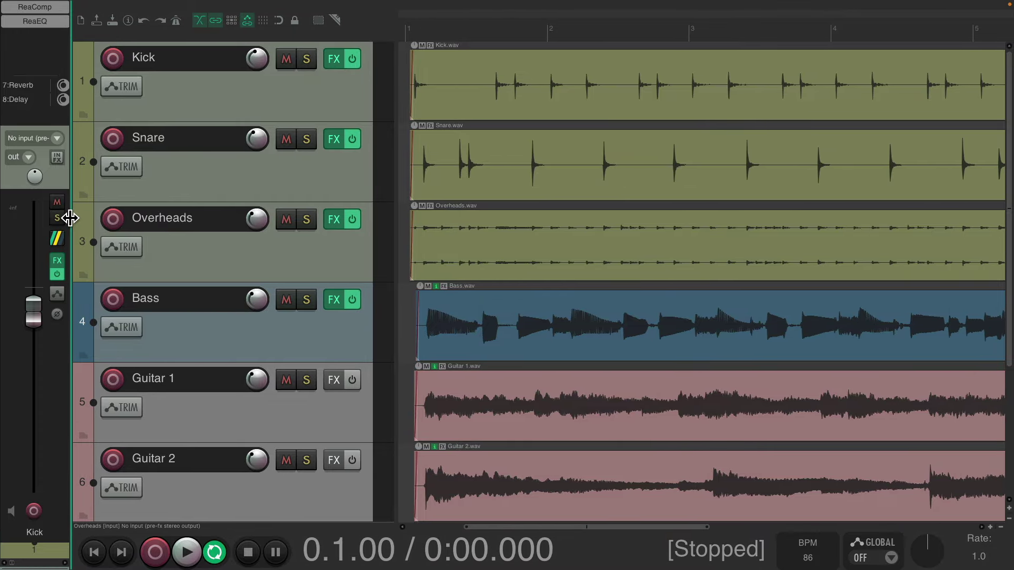
{"action": "mouse_move", "coordinate": [71, 217]}
{"action": "left_mouse_down"}
{"action": "mouse_move", "coordinate": [60, 218]}
{"action": "mouse_move", "coordinate": [71, 217]}
{"action": "left_mouse_up"}
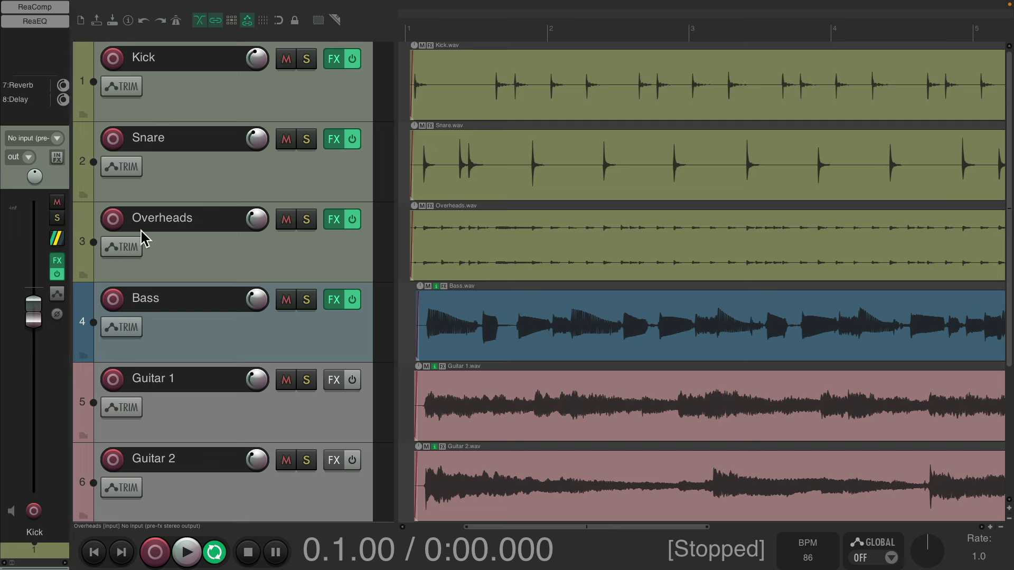
Select Kick, Snare, Overheads, Bass, Guitar 1 and Guitar 2 in turn, ending on Kick.
{"action": "left_click", "coordinate": [319, 98]}
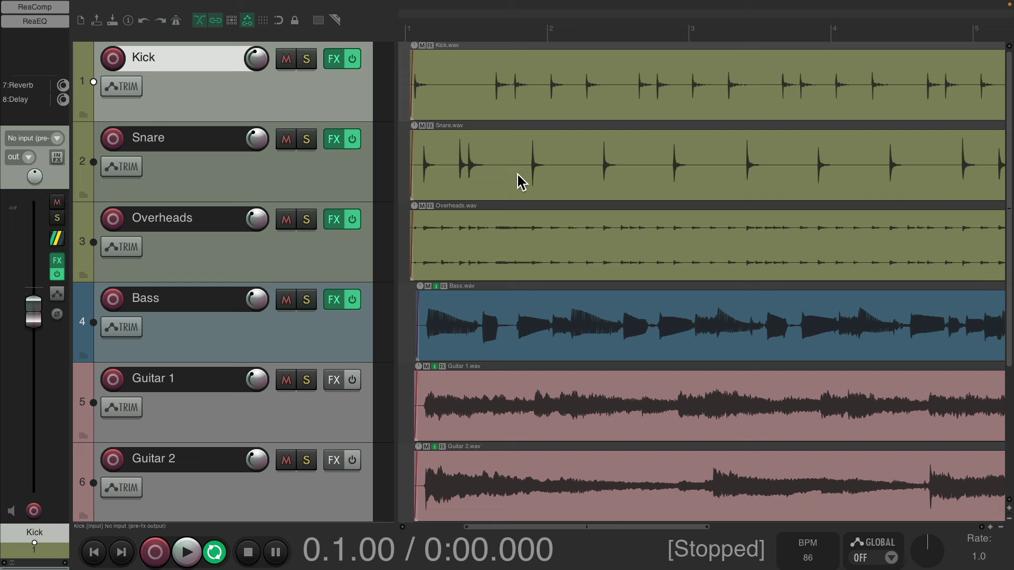
{"action": "left_click", "coordinate": [339, 167]}
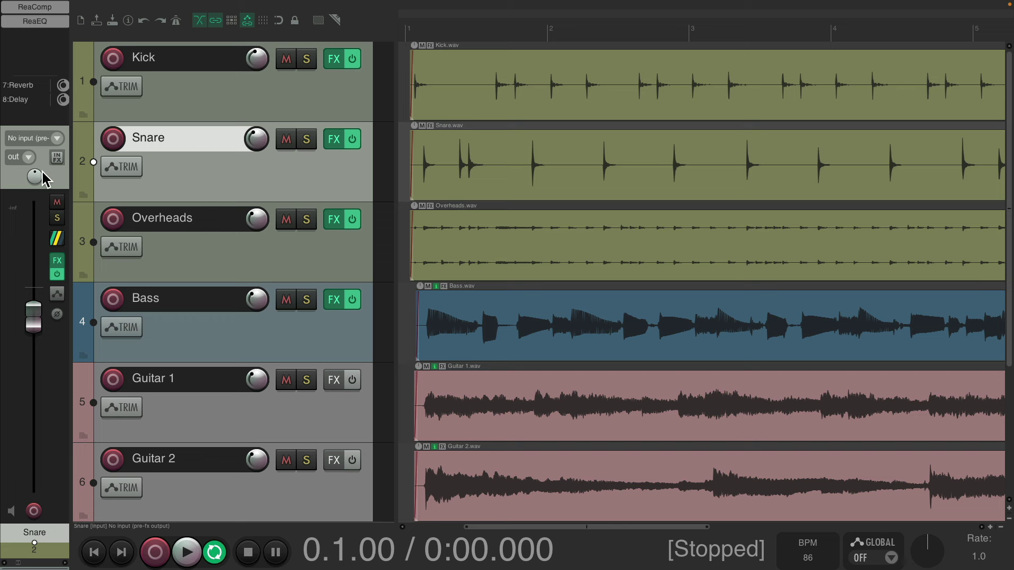
{"action": "left_click", "coordinate": [269, 256]}
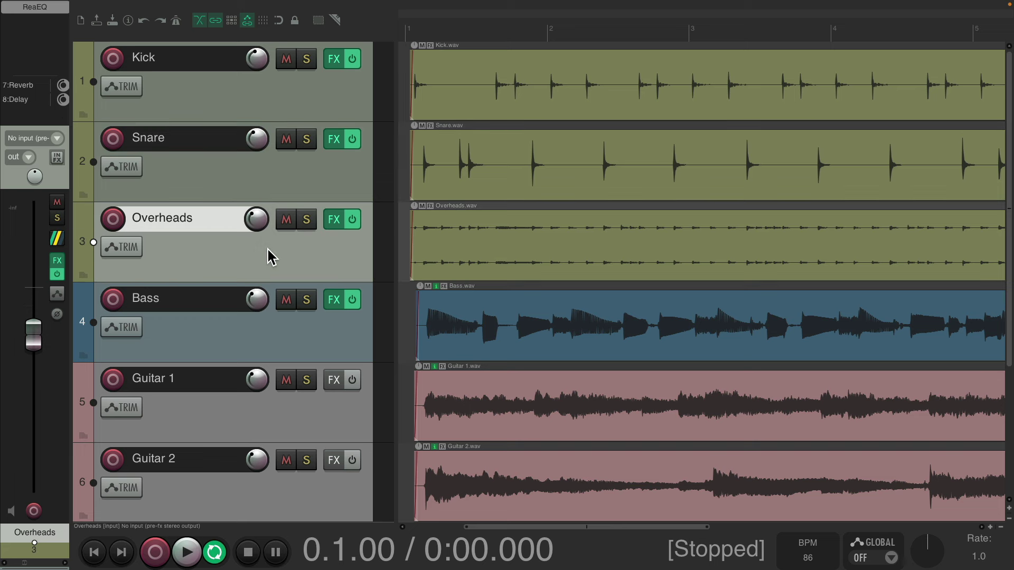
{"action": "left_click", "coordinate": [285, 331]}
{"action": "left_click", "coordinate": [264, 411]}
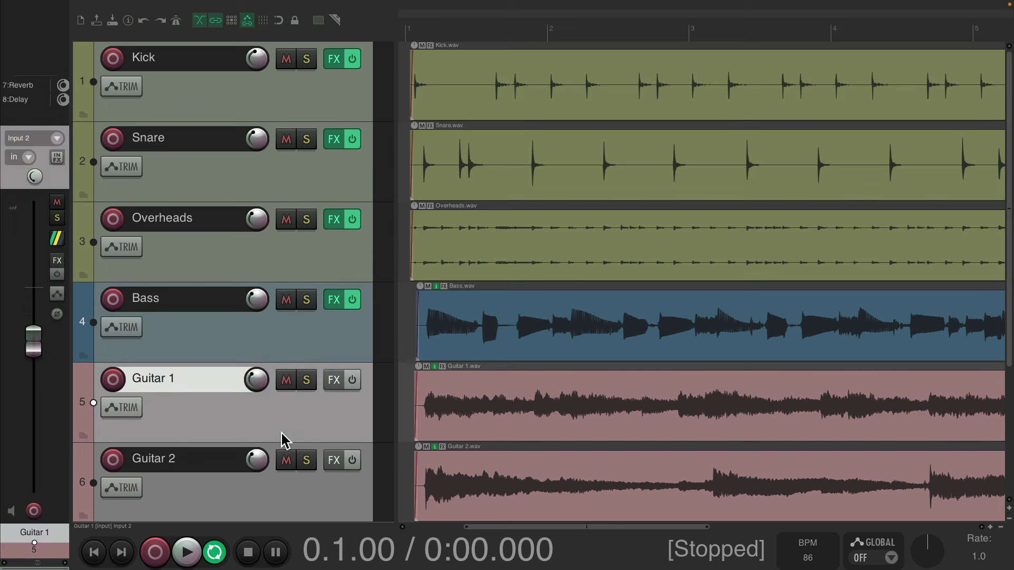
{"action": "left_click", "coordinate": [290, 480]}
{"action": "left_click", "coordinate": [280, 89]}
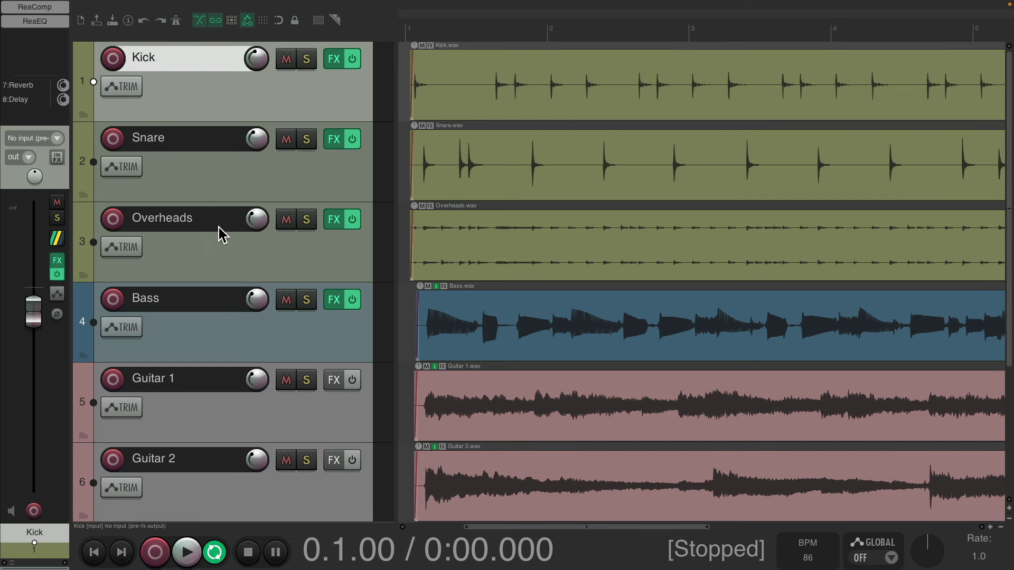
{"action": "left_click", "coordinate": [227, 186]}
{"action": "left_click", "coordinate": [238, 248]}
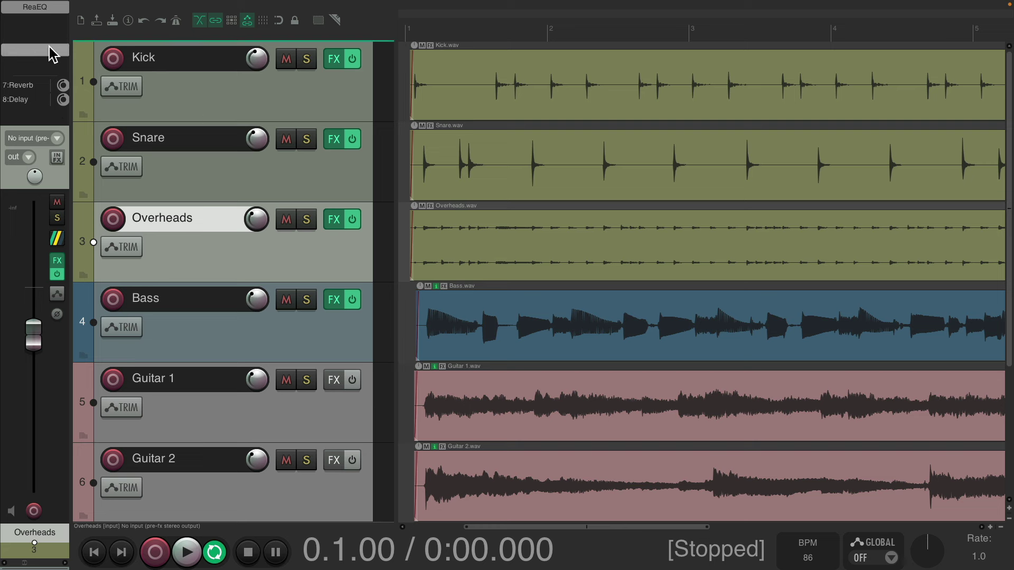
{"action": "left_click", "coordinate": [180, 89]}
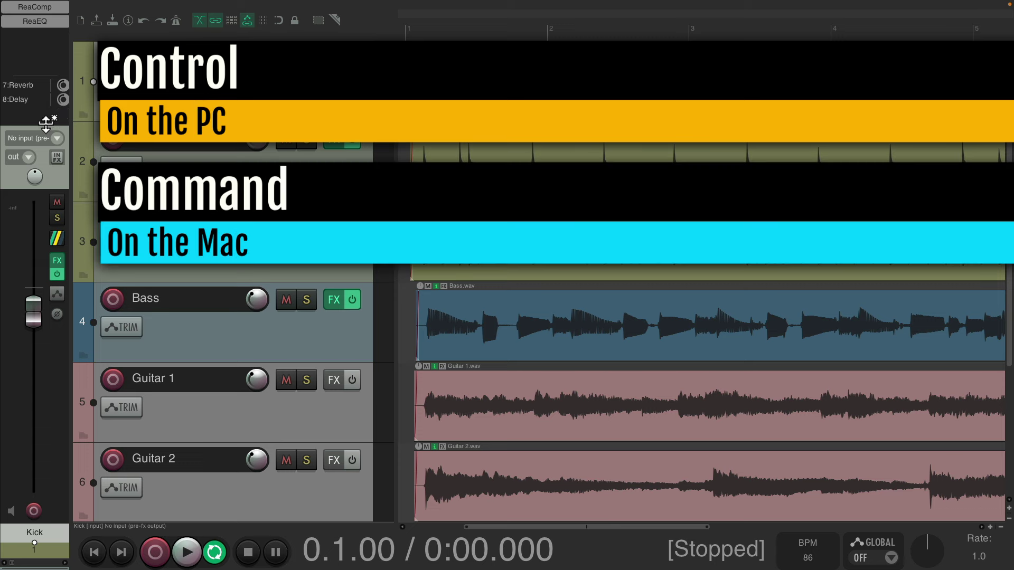
Drag the divider above the strip's input section to resize the FX and sends area.
{"action": "mouse_move", "coordinate": [45, 123]}
{"action": "left_mouse_down"}
{"action": "mouse_move", "coordinate": [43, 261]}
{"action": "mouse_move", "coordinate": [56, 4]}
{"action": "mouse_move", "coordinate": [50, 161]}
{"action": "mouse_move", "coordinate": [51, 105]}
{"action": "mouse_move", "coordinate": [49, 126]}
{"action": "left_mouse_up"}
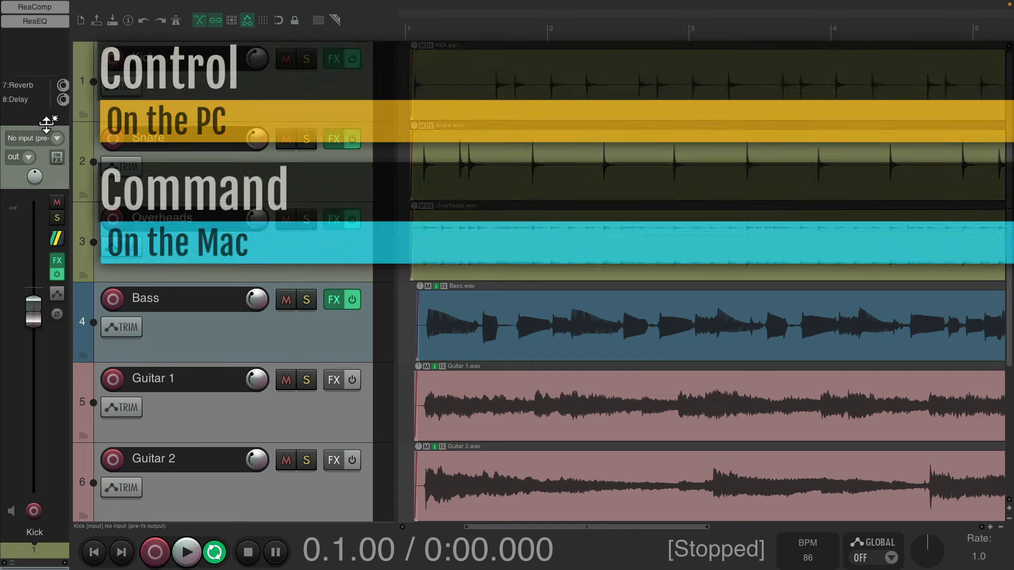
Step the mixer strip through Kick, Snare, Overheads and Bass.
{"action": "left_click", "coordinate": [192, 103]}
{"action": "left_click", "coordinate": [226, 165]}
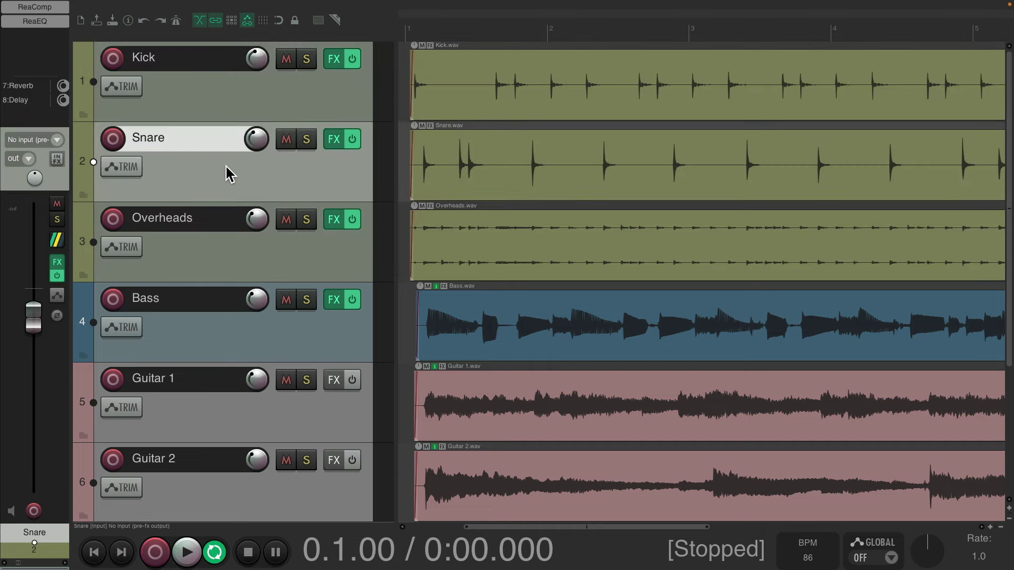
{"action": "left_click", "coordinate": [226, 246]}
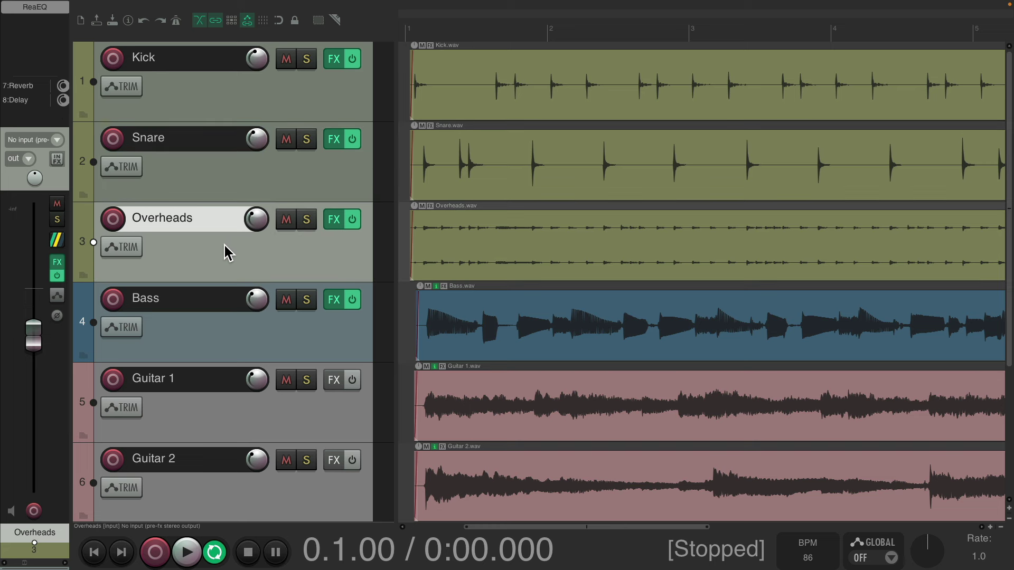
{"action": "left_click", "coordinate": [226, 333]}
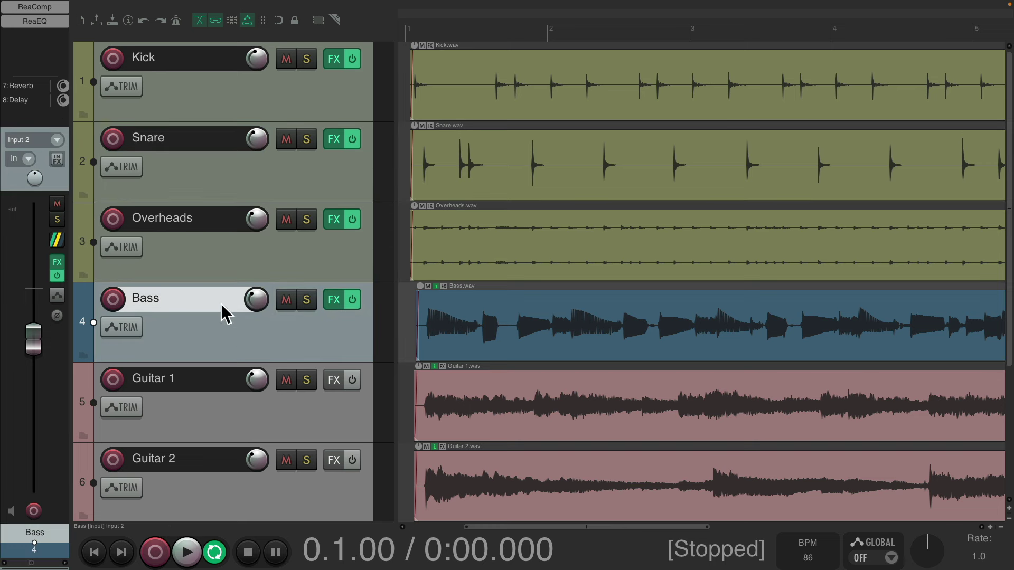
Adjust Snare's fader in the strip, then move the selection through Bass to Guitar 1.
{"action": "left_click", "coordinate": [205, 185]}
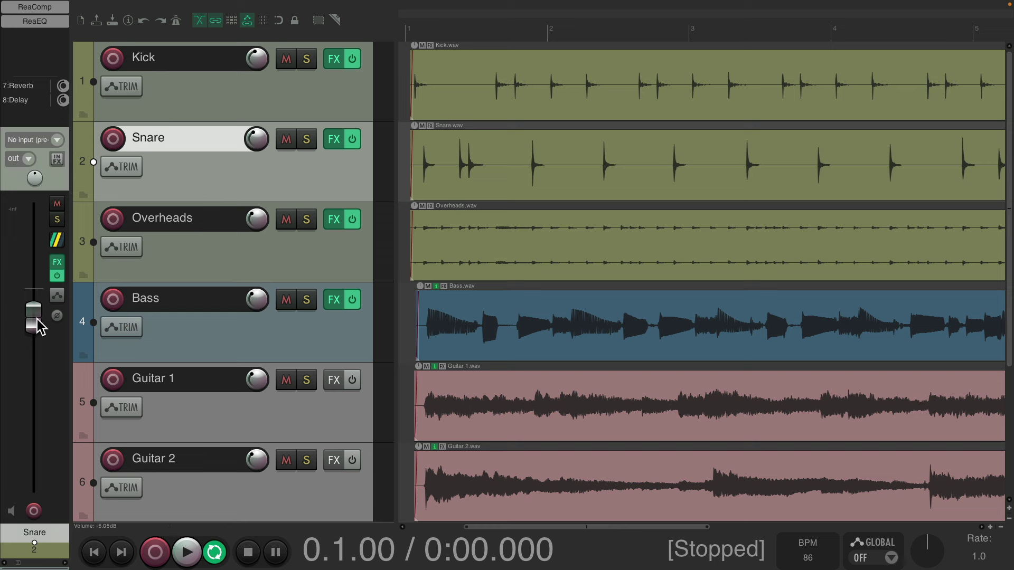
{"action": "mouse_move", "coordinate": [39, 327]}
{"action": "left_mouse_down"}
{"action": "mouse_move", "coordinate": [39, 317]}
{"action": "mouse_move", "coordinate": [35, 358]}
{"action": "mouse_move", "coordinate": [40, 338]}
{"action": "left_mouse_up"}
{"action": "left_click", "coordinate": [218, 351]}
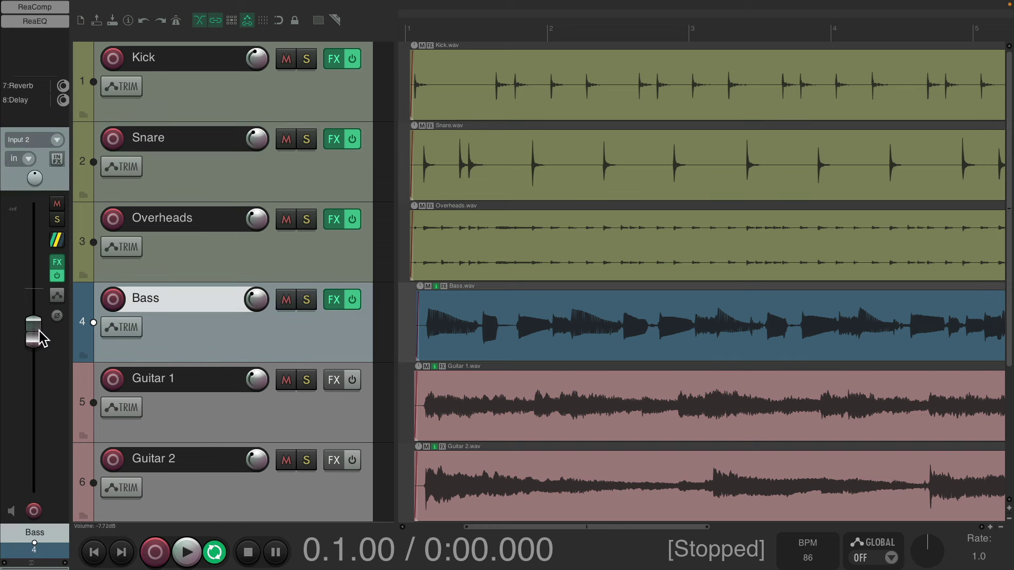
{"action": "left_click", "coordinate": [194, 415]}
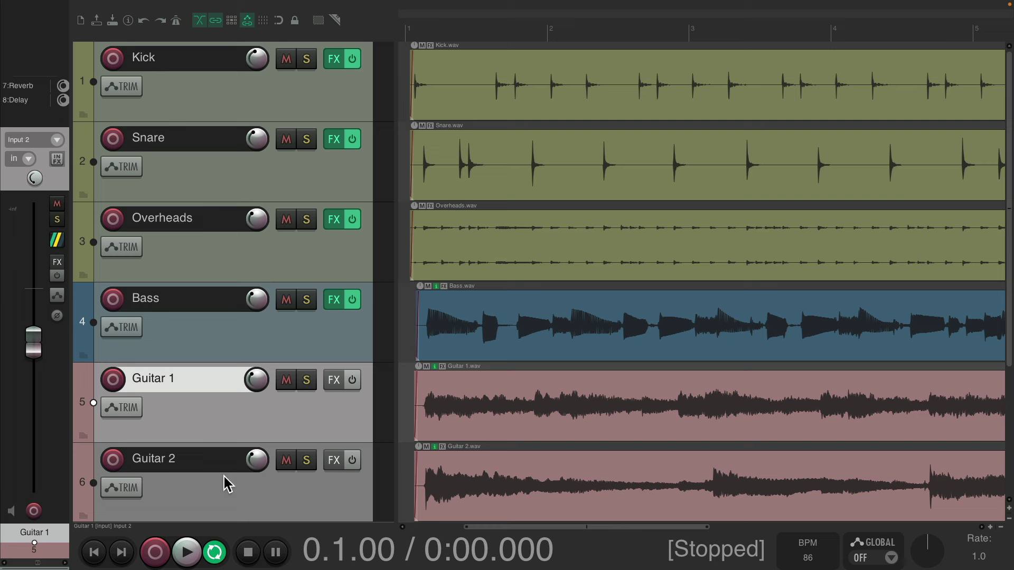
Lower Guitar 1+2 together, then Kick through Overheads together, then Bass to -9.36 dB.
{"action": "left_click", "coordinate": [244, 492], "text": "shift"}
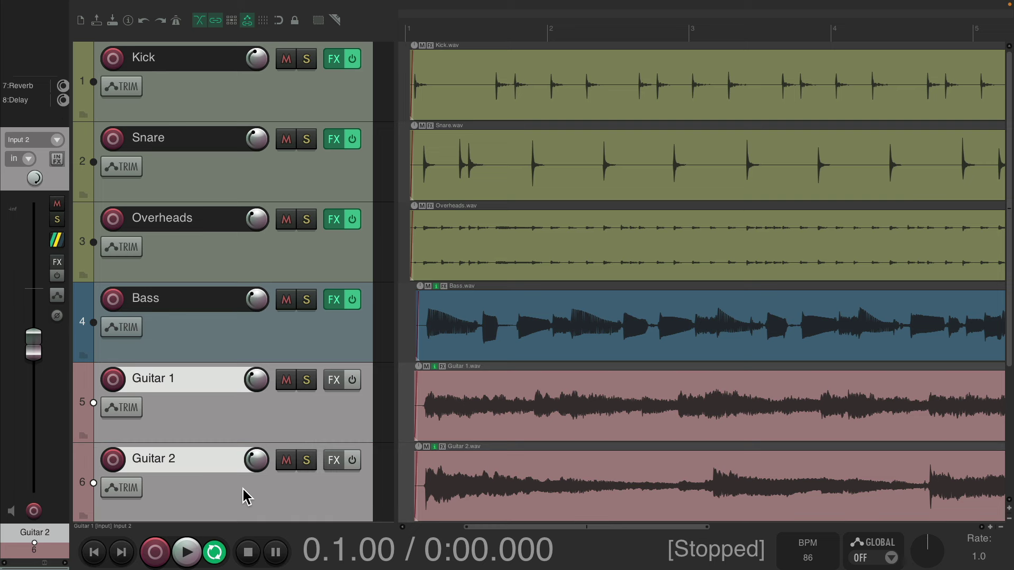
{"action": "mouse_move", "coordinate": [30, 340]}
{"action": "left_mouse_down"}
{"action": "mouse_move", "coordinate": [34, 379]}
{"action": "mouse_move", "coordinate": [29, 317]}
{"action": "mouse_move", "coordinate": [31, 406]}
{"action": "mouse_move", "coordinate": [31, 325]}
{"action": "mouse_move", "coordinate": [30, 336]}
{"action": "left_mouse_up"}
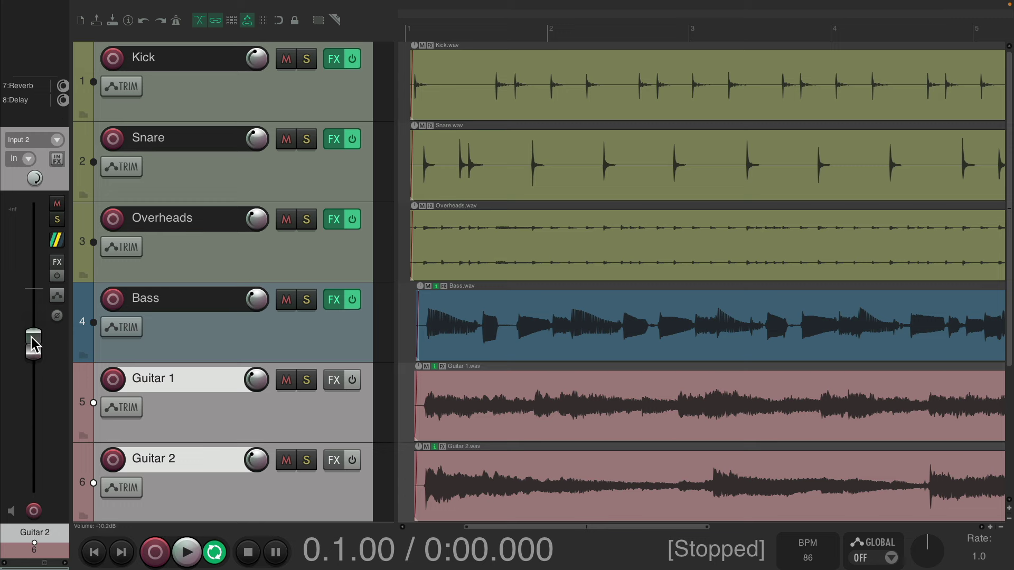
{"action": "left_click", "coordinate": [216, 104]}
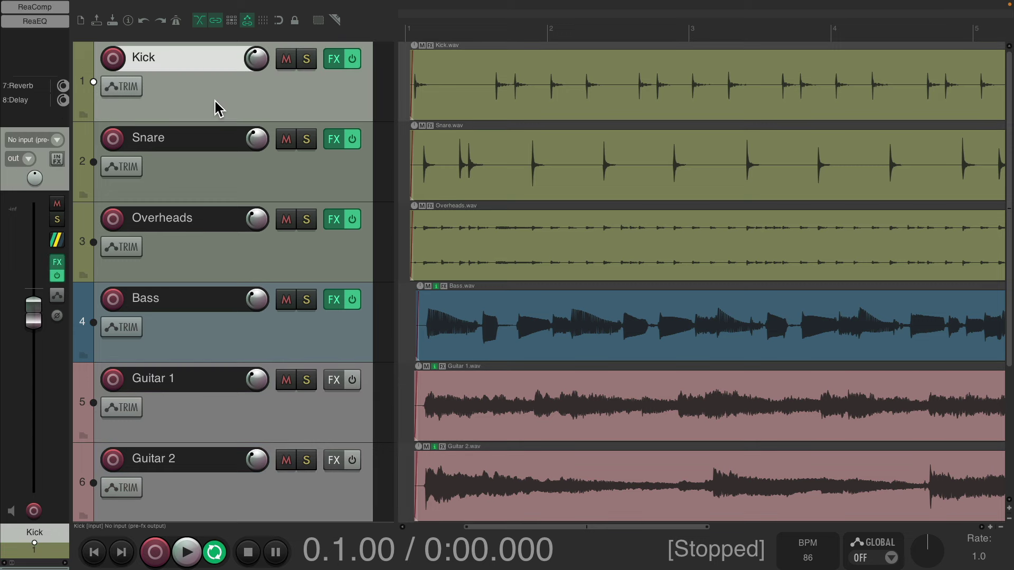
{"action": "left_click", "coordinate": [251, 251], "text": "shift"}
{"action": "mouse_move", "coordinate": [33, 336]}
{"action": "left_mouse_down"}
{"action": "mouse_move", "coordinate": [37, 369]}
{"action": "mouse_move", "coordinate": [38, 305]}
{"action": "mouse_move", "coordinate": [38, 338]}
{"action": "left_mouse_up"}
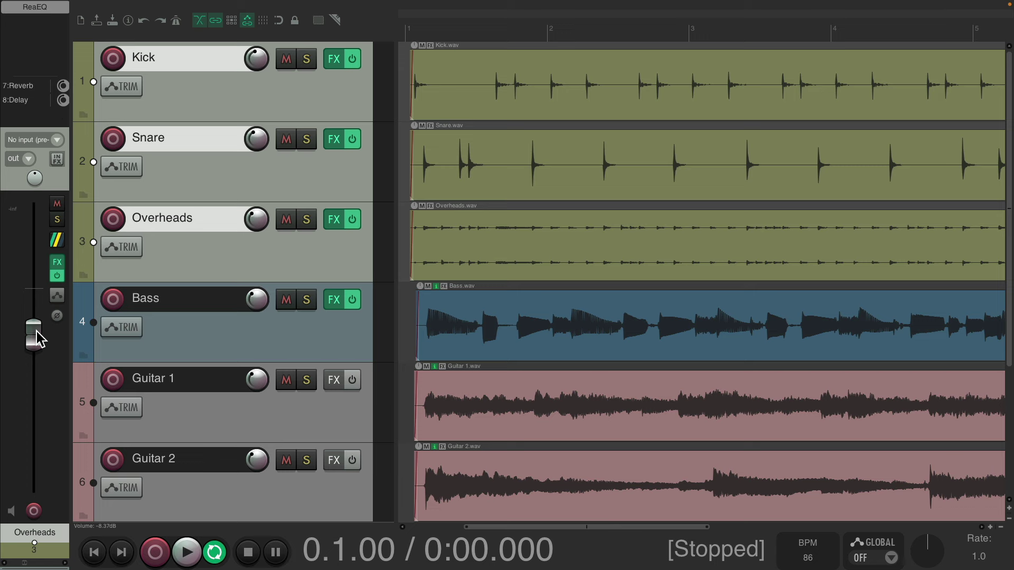
{"action": "left_click", "coordinate": [189, 350]}
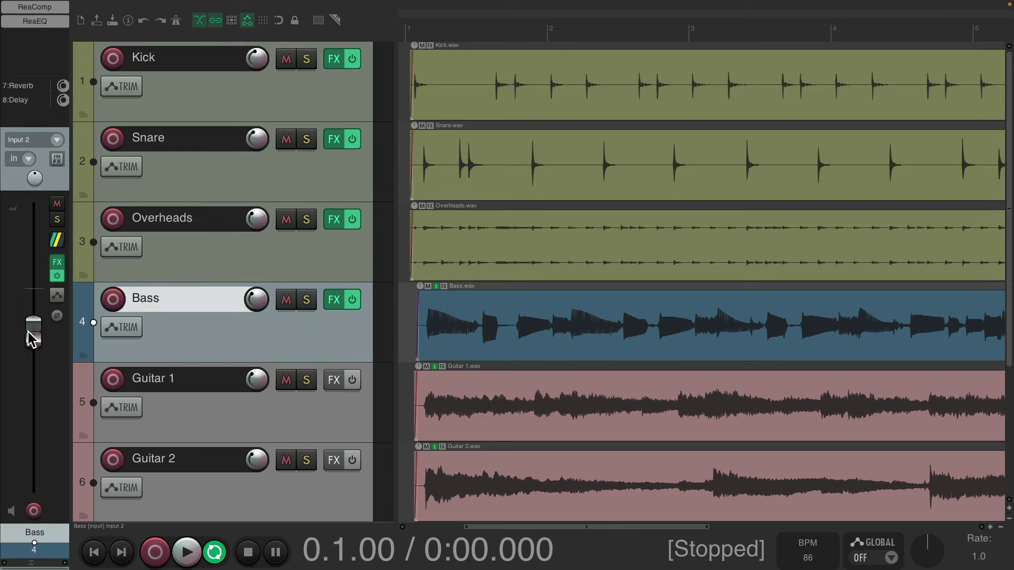
{"action": "left_click_drag", "start_coordinate": [32, 338], "coordinate": [35, 348]}
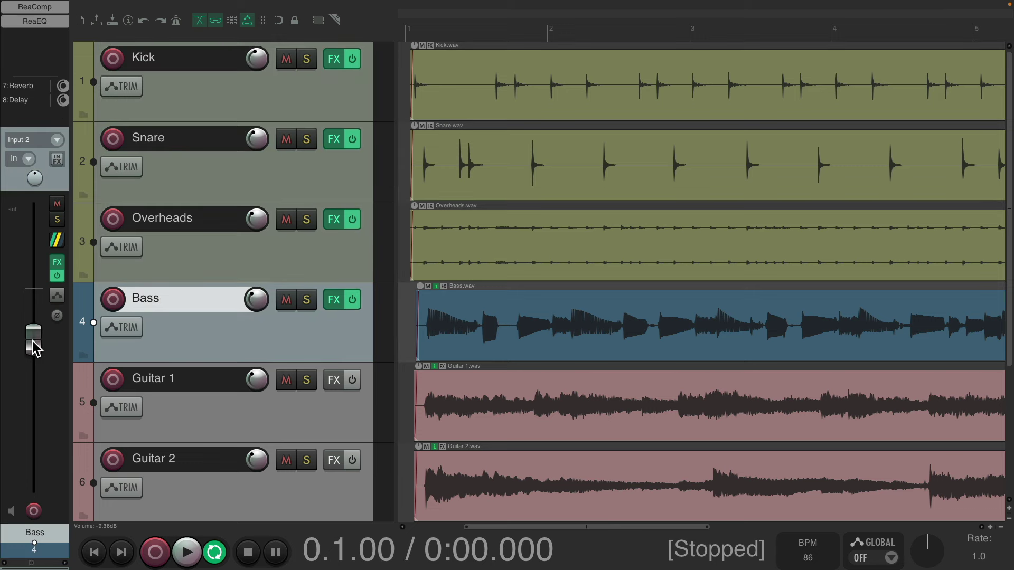